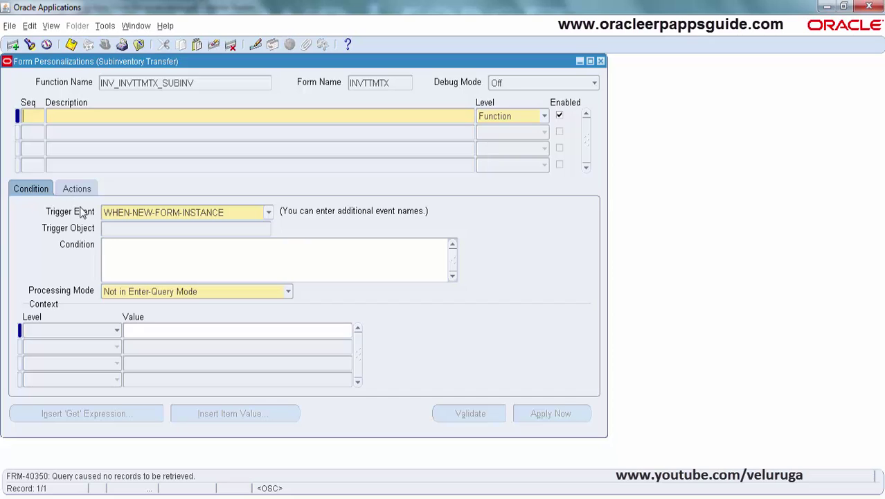
Step: Set the new rule's trigger event to SPECIAL45 at Site context level
{"action": "left_click", "coordinate": [271, 215]}
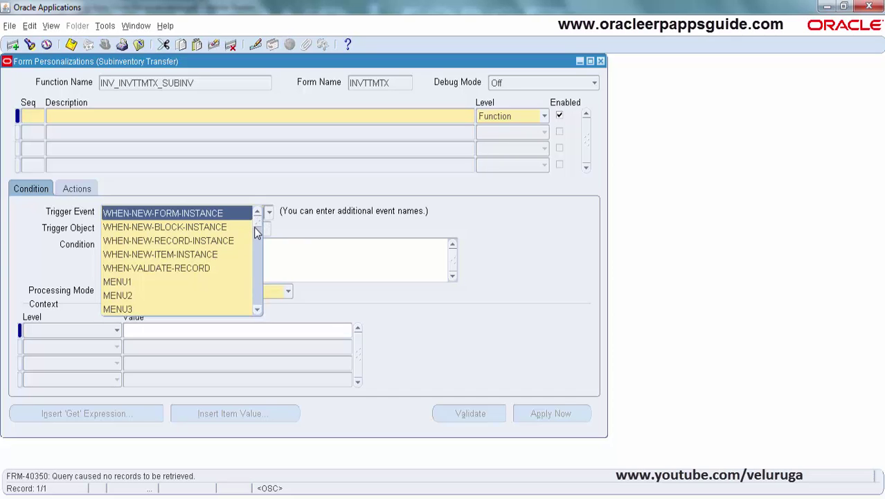
{"action": "key", "text": "Down"}
{"action": "key", "text": "Down"}
{"action": "key", "text": "Down"}
{"action": "key", "text": "Down"}
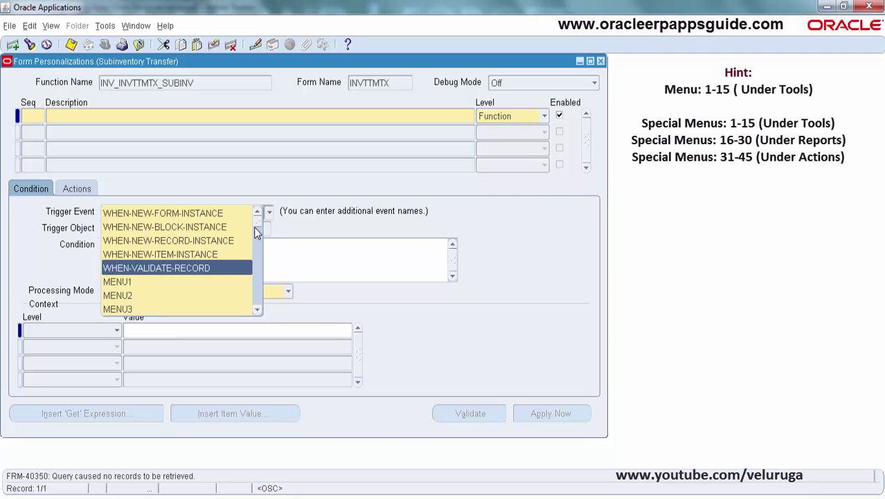
{"action": "left_click", "coordinate": [269, 212]}
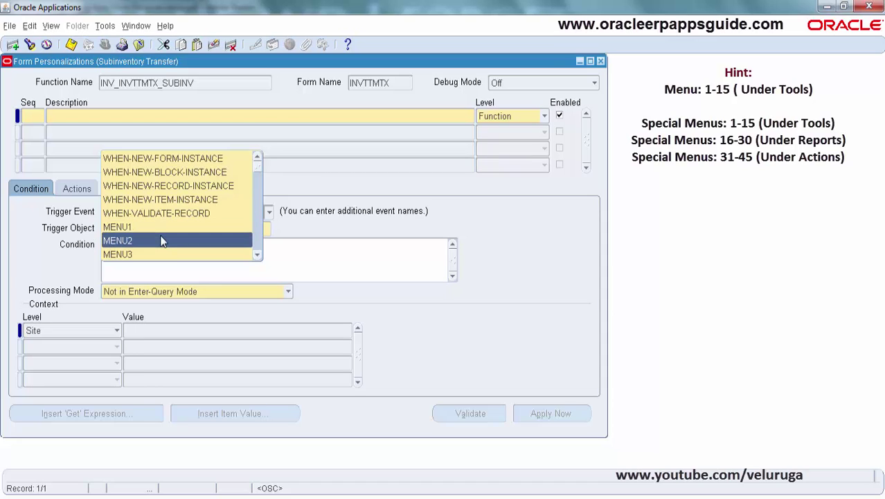
{"action": "key", "text": "Down"}
{"action": "key", "text": "Down"}
{"action": "key", "text": "Down"}
{"action": "key", "text": "Down"}
{"action": "key", "text": "Down"}
{"action": "key", "text": "Down"}
{"action": "key", "text": "Down"}
{"action": "key", "text": "Down"}
{"action": "key", "text": "Down"}
{"action": "key", "text": "Down"}
{"action": "key", "text": "Down"}
{"action": "key", "text": "Down"}
{"action": "key", "text": "Down"}
{"action": "key", "text": "Down"}
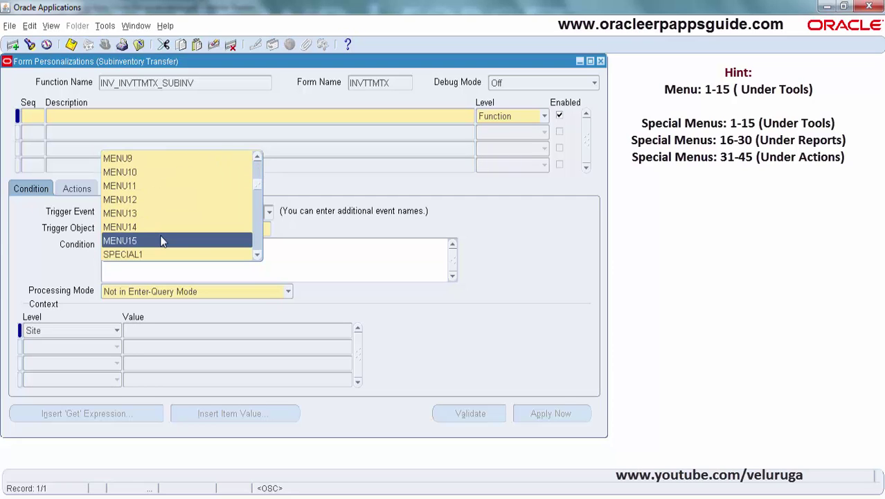
{"action": "key", "text": "Down"}
{"action": "key", "text": "Down"}
{"action": "key", "text": "Down"}
{"action": "key", "text": "Down"}
{"action": "key", "text": "Down"}
{"action": "key", "text": "Down"}
{"action": "key", "text": "Down"}
{"action": "key", "text": "Down"}
{"action": "key", "text": "Down"}
{"action": "key", "text": "Down"}
{"action": "key", "text": "Down"}
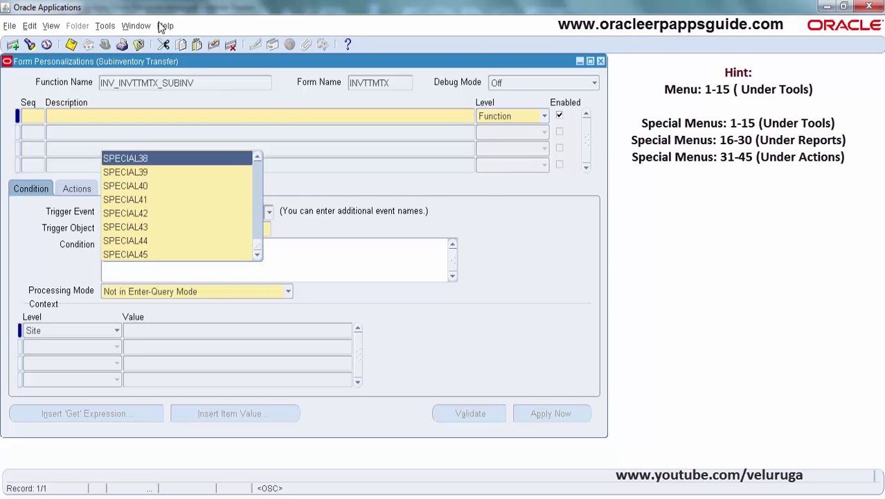
{"action": "left_click", "coordinate": [106, 27]}
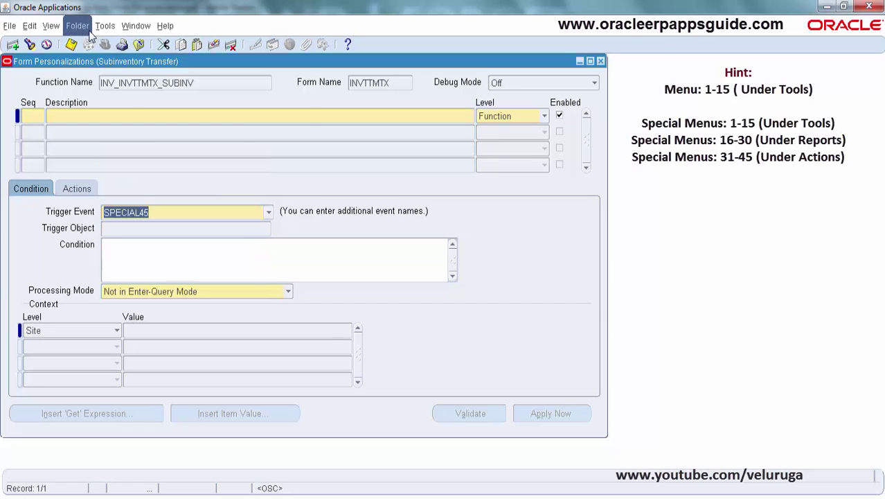
Step: Browse the Tools and Window menus, then bring up the rule's Actions
{"action": "left_click", "coordinate": [129, 27]}
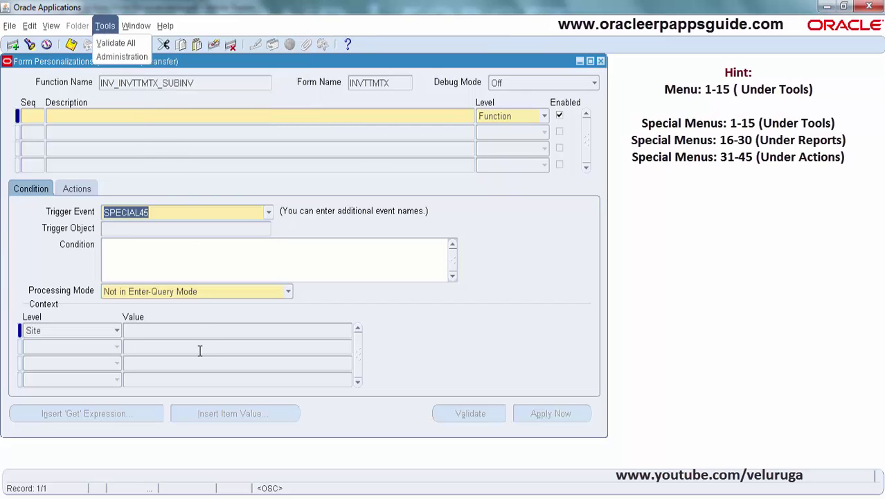
{"action": "left_click", "coordinate": [92, 188]}
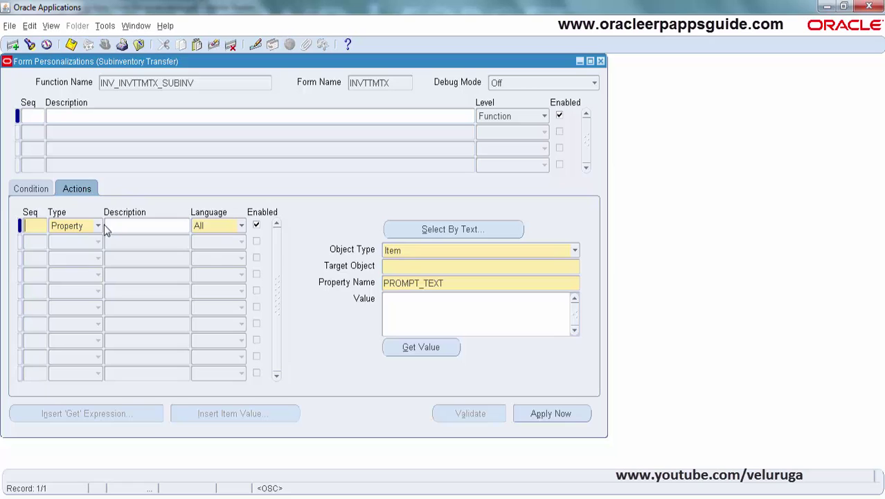
Step: Number the rule 10, describe it as 'Hide Fields', and start action 10
{"action": "left_click", "coordinate": [98, 226]}
{"action": "left_click", "coordinate": [29, 118]}
{"action": "type", "text": "1"}
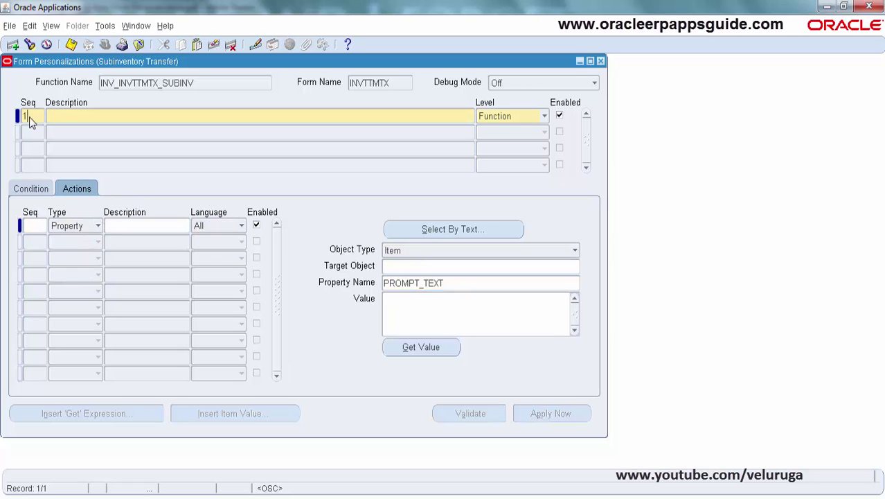
{"action": "type", "text": "0"}
{"action": "type", "text": "Hide "}
{"action": "type", "text": "Fi"}
{"action": "type", "text": "el"}
{"action": "type", "text": "ds"}
{"action": "left_click", "coordinate": [34, 225]}
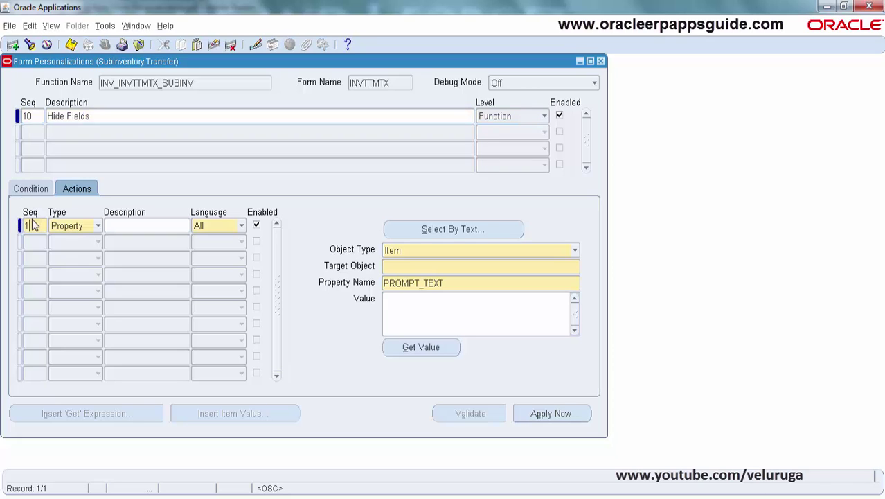
Step: Change action 10's type to Menu
{"action": "left_click", "coordinate": [98, 225]}
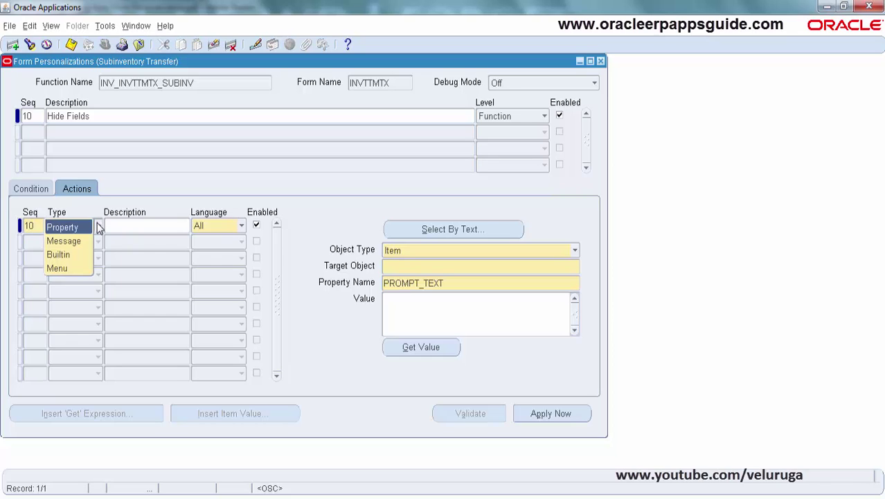
{"action": "key", "text": "Down"}
{"action": "key", "text": "Down"}
{"action": "key", "text": "Return"}
{"action": "left_click", "coordinate": [97, 229]}
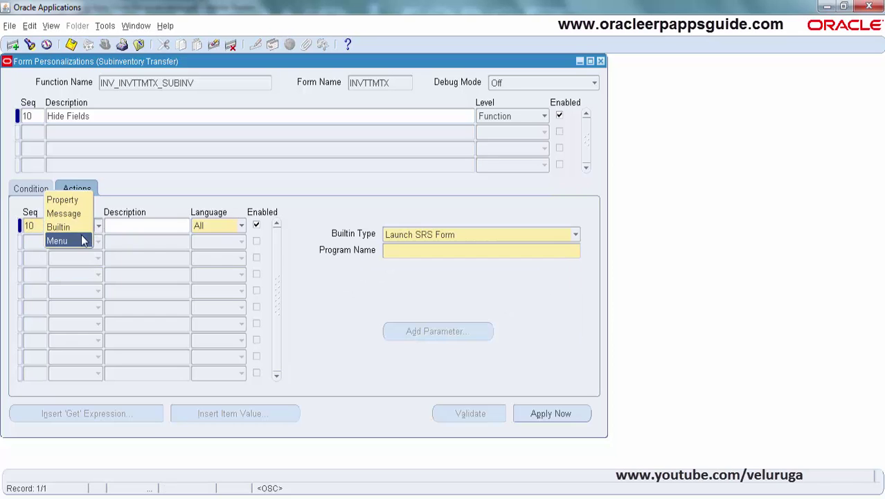
{"action": "left_click", "coordinate": [82, 240]}
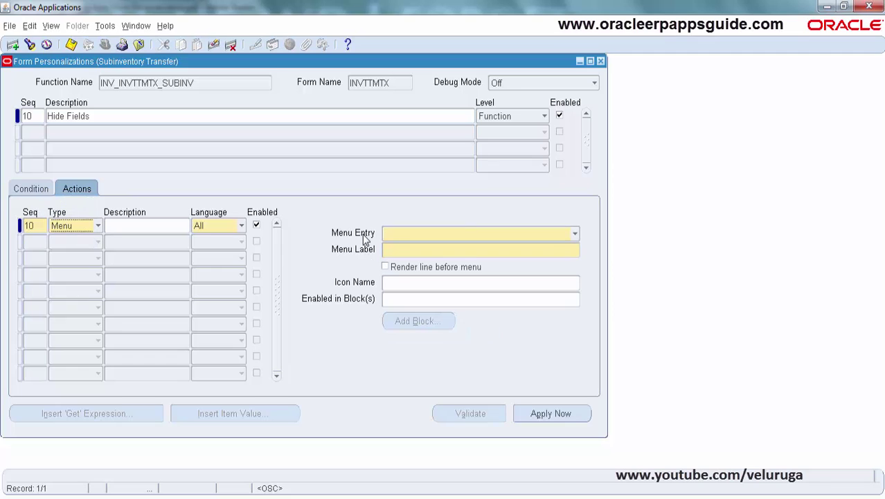
Step: Choose MENU1 as the action's menu entry
{"action": "left_click", "coordinate": [409, 239]}
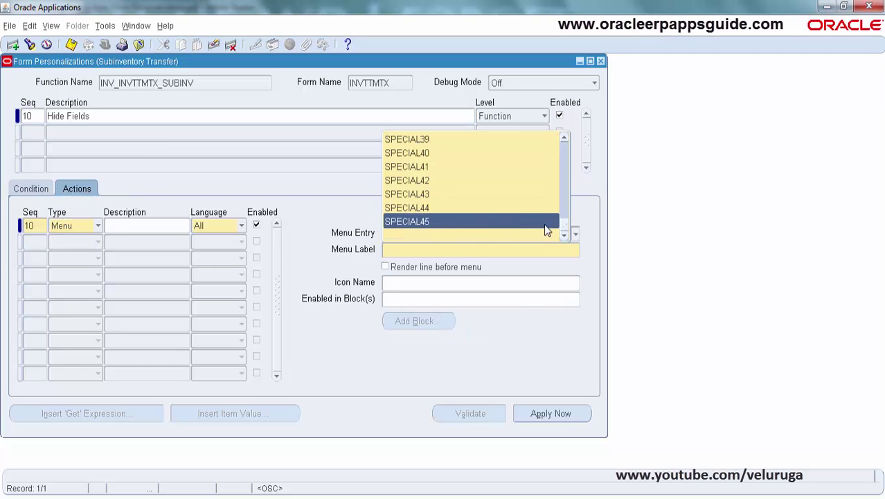
{"action": "left_click", "coordinate": [564, 144]}
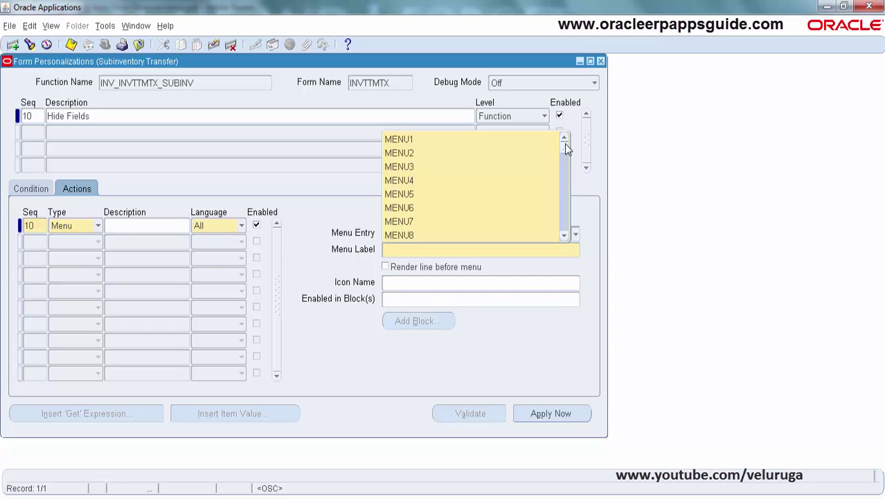
{"action": "mouse_move", "coordinate": [565, 144]}
{"action": "left_mouse_down"}
{"action": "mouse_move", "coordinate": [565, 166]}
{"action": "mouse_move", "coordinate": [563, 146]}
{"action": "left_mouse_up"}
{"action": "left_click", "coordinate": [507, 138]}
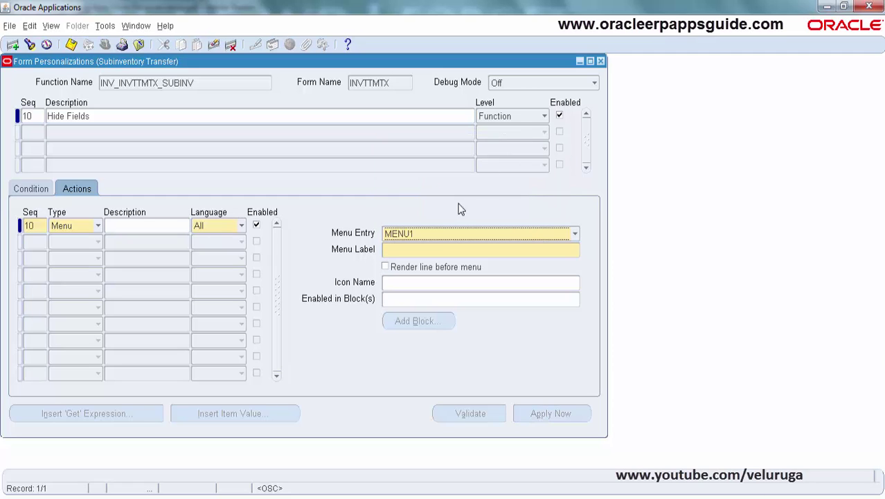
Step: Label the menu action 'Hide Field' and bring up the form's block list
{"action": "left_click", "coordinate": [418, 251]}
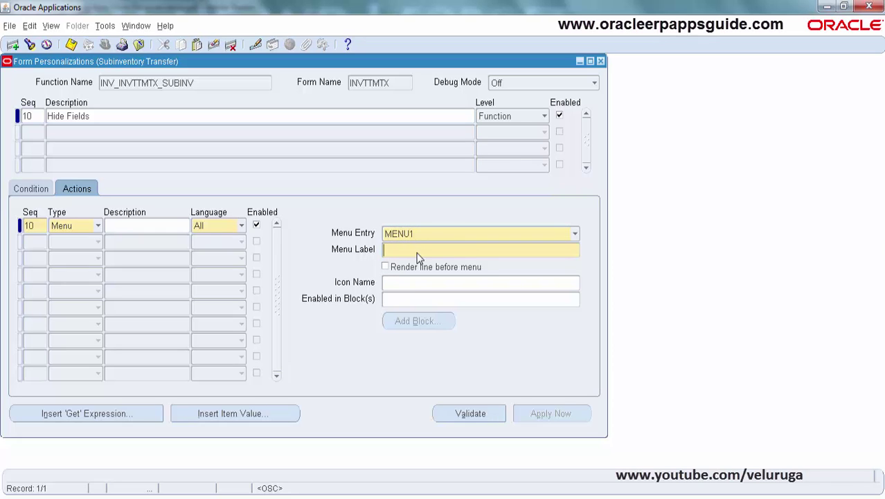
{"action": "type", "text": "Hide Field"}
{"action": "left_click", "coordinate": [404, 282]}
{"action": "left_click", "coordinate": [394, 298]}
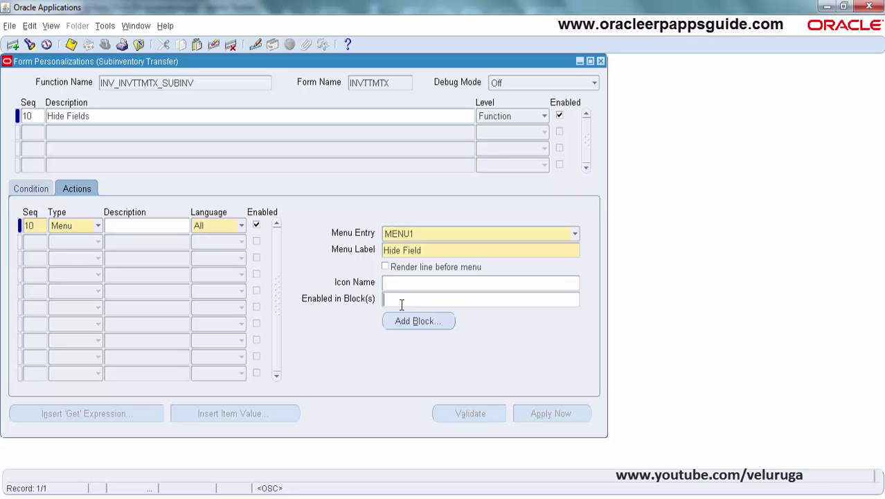
{"action": "left_click", "coordinate": [429, 322]}
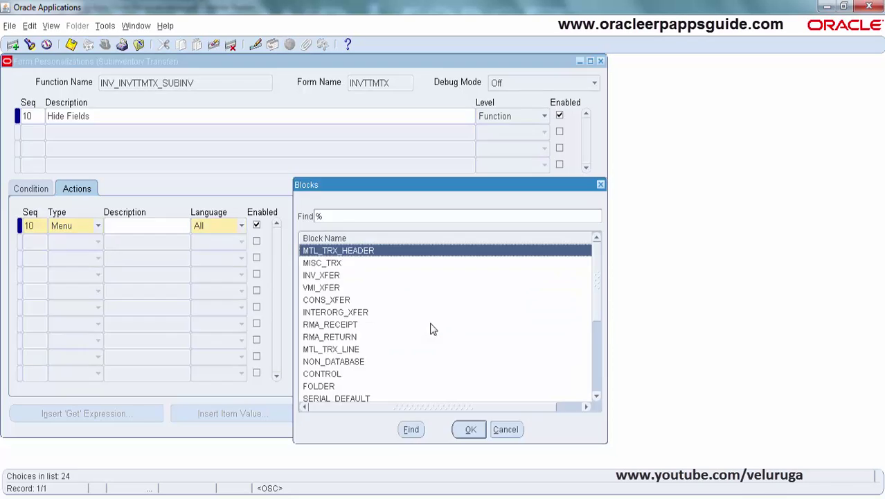
Step: Enable the action for block INV_XFER, save, and close Form Personalizations
{"action": "left_click", "coordinate": [331, 277]}
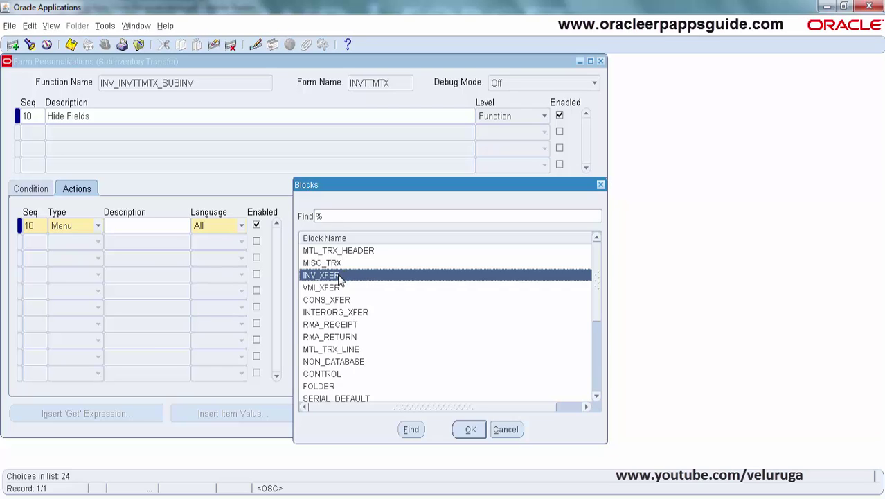
{"action": "double_click", "coordinate": [341, 279]}
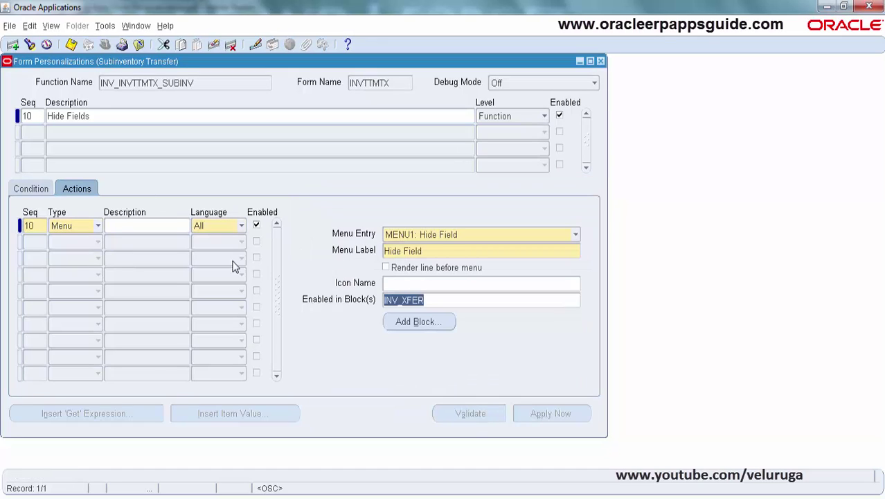
{"action": "left_click", "coordinate": [71, 44]}
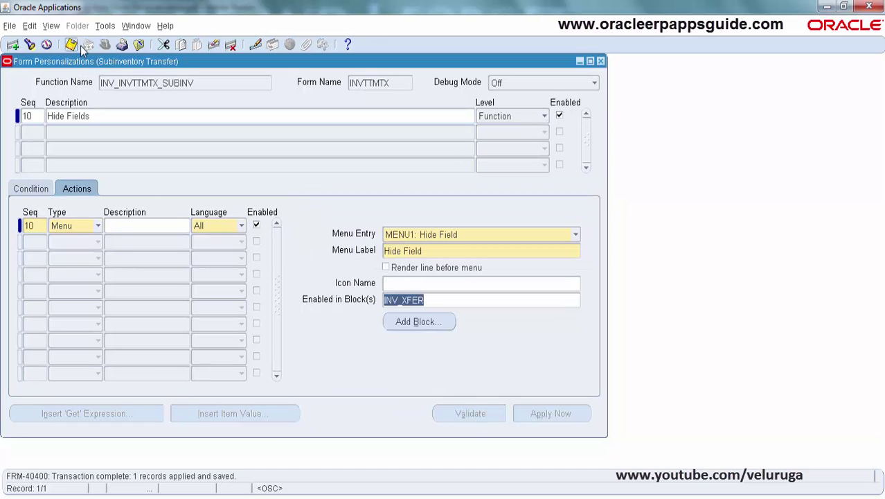
{"action": "left_click", "coordinate": [601, 61]}
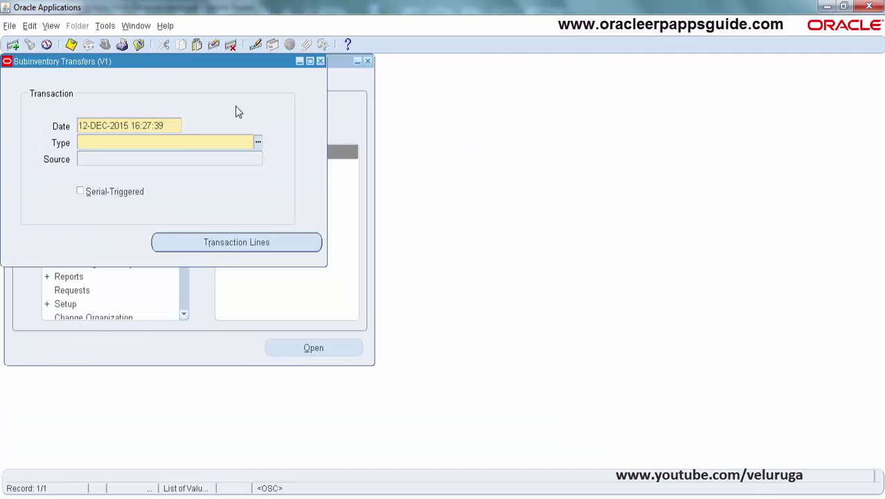
Step: Reopen Subinventory Transfers and confirm Hide Field appears in the Tools menu
{"action": "left_click", "coordinate": [320, 61]}
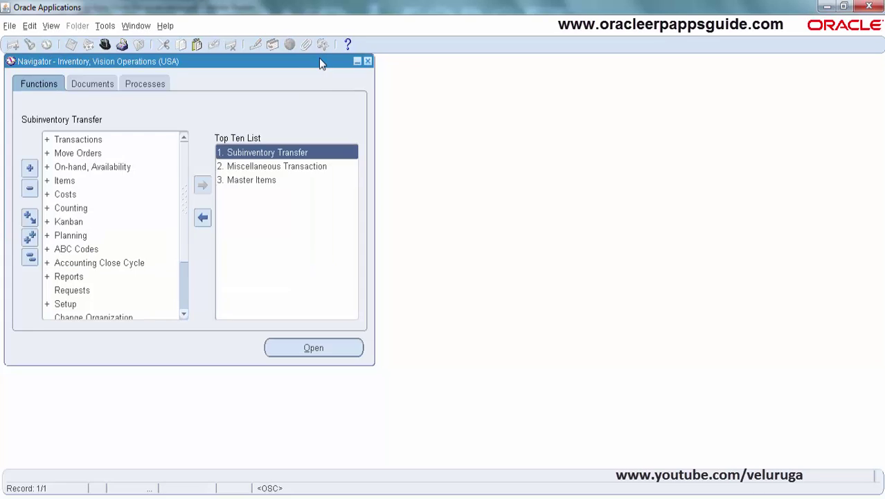
{"action": "double_click", "coordinate": [272, 151]}
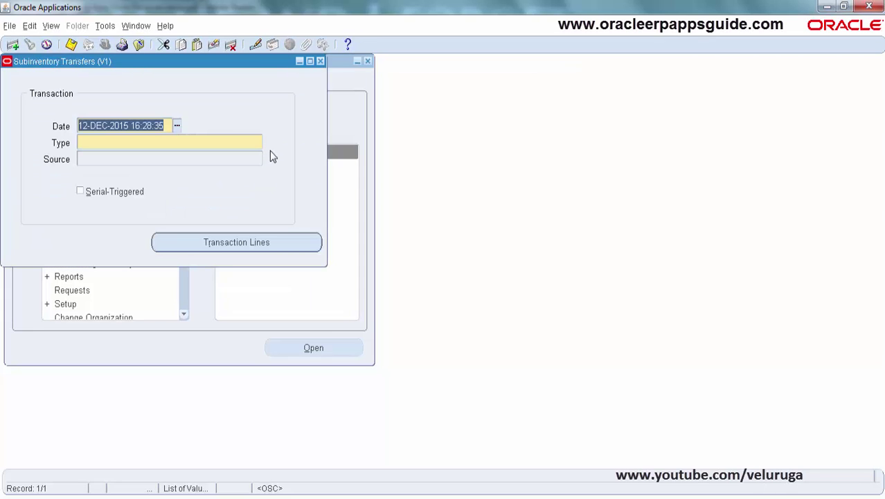
{"action": "left_click", "coordinate": [104, 25]}
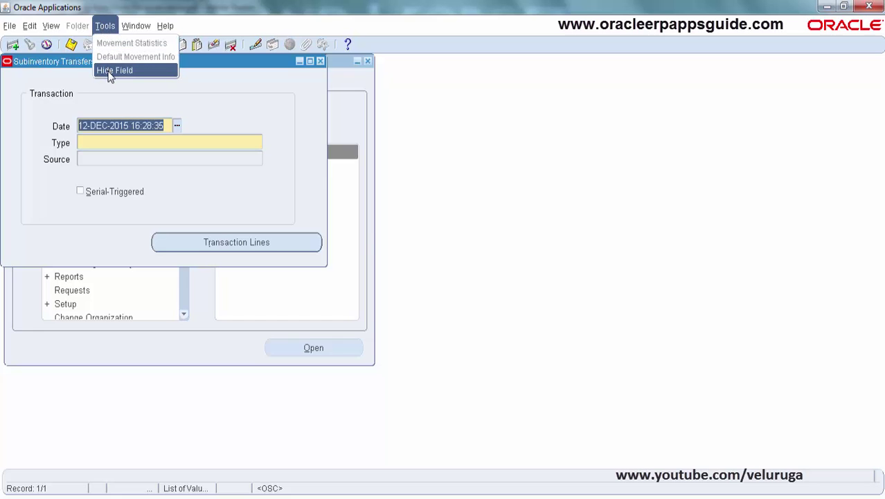
{"action": "left_click", "coordinate": [182, 79]}
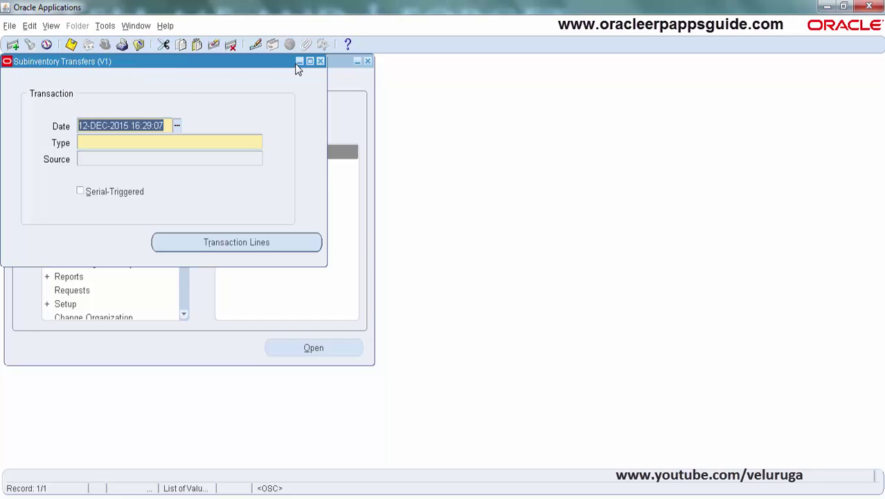
Step: Open Form Personalizations via Help diagnostics and show the Hide Fields rule's actions
{"action": "left_click", "coordinate": [165, 26]}
{"action": "mouse_move", "coordinate": [180, 91]}
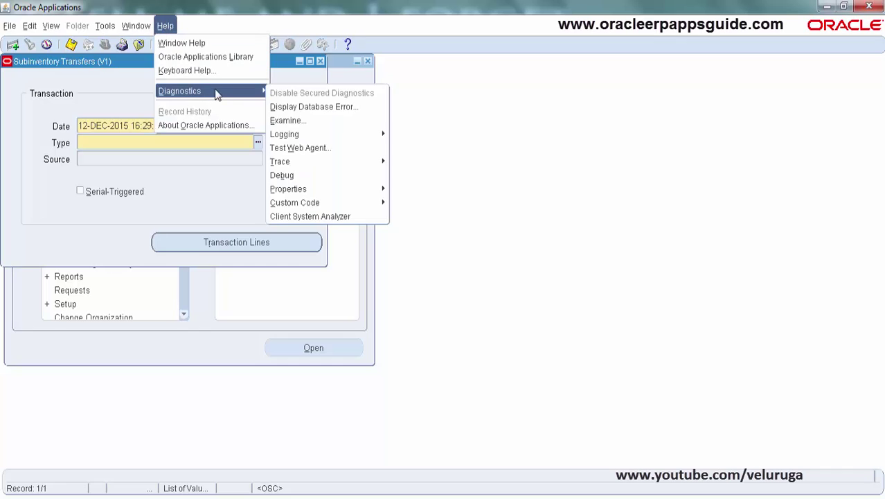
{"action": "mouse_move", "coordinate": [294, 202]}
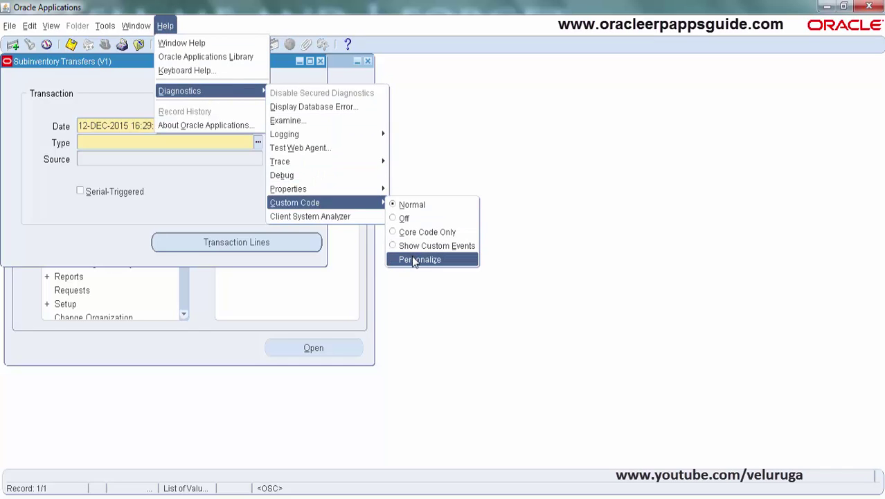
{"action": "left_click", "coordinate": [413, 260]}
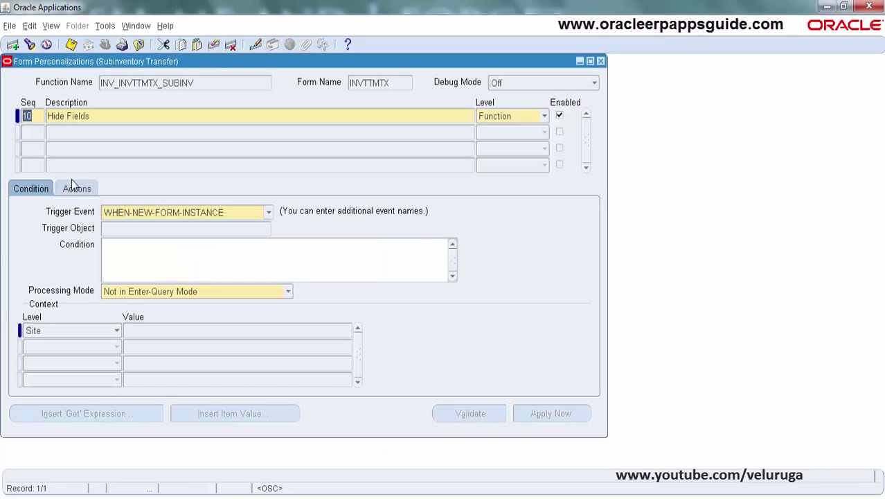
{"action": "left_click", "coordinate": [72, 188]}
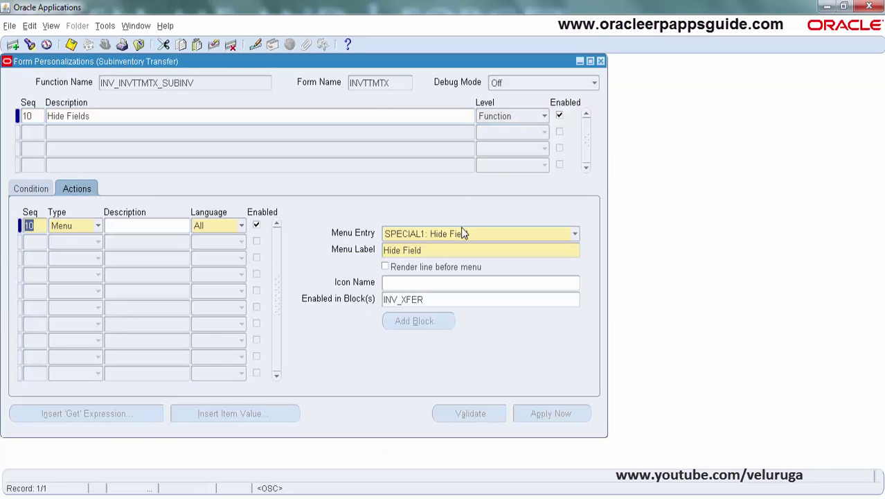
Step: Change the Hide Field menu entry from SPECIAL1 to SPECIAL16 and save
{"action": "left_click", "coordinate": [462, 232]}
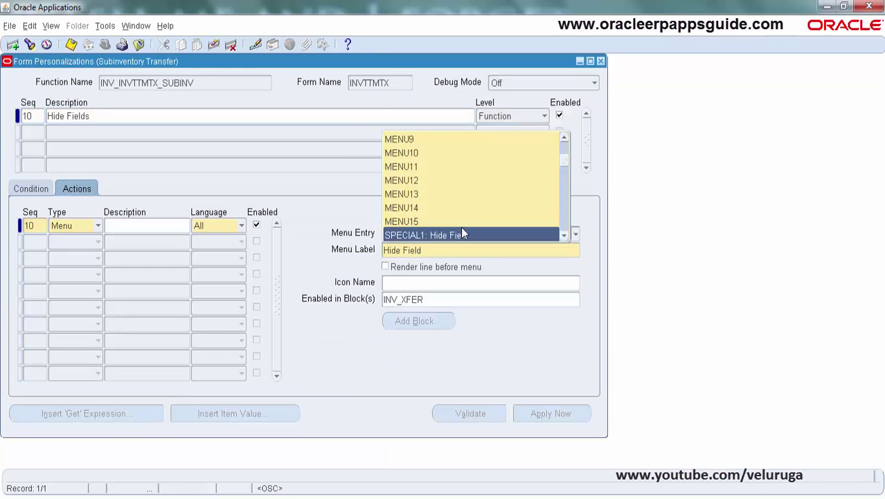
{"action": "left_click", "coordinate": [565, 235]}
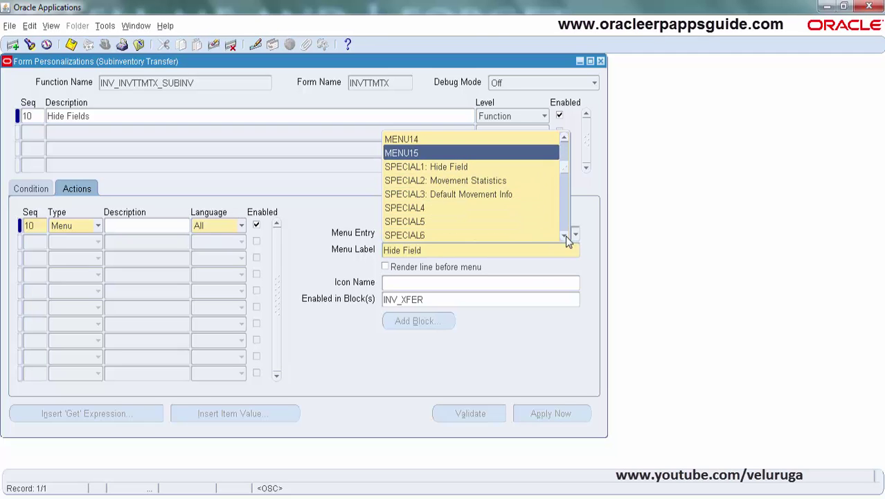
{"action": "left_click", "coordinate": [566, 235]}
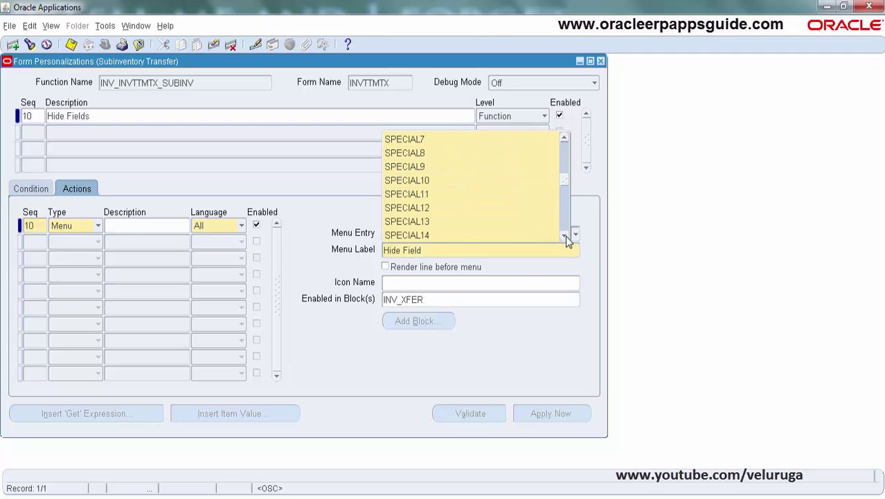
{"action": "left_click", "coordinate": [565, 235]}
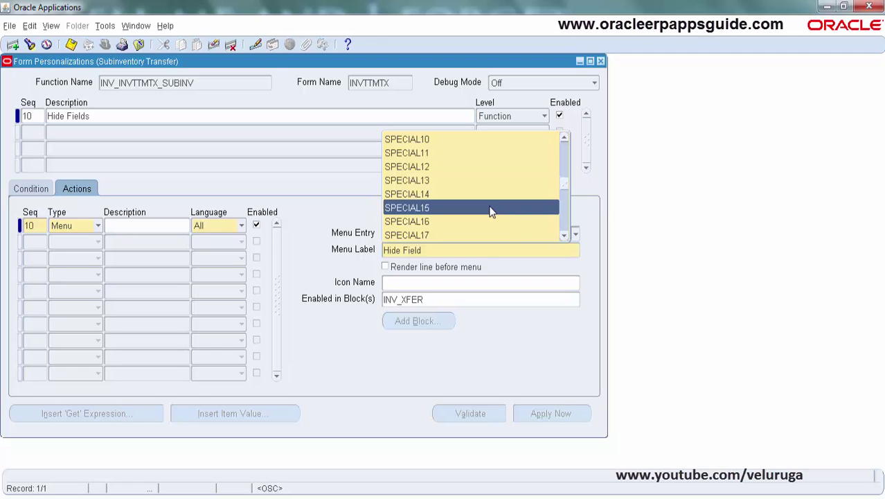
{"action": "left_click", "coordinate": [483, 222]}
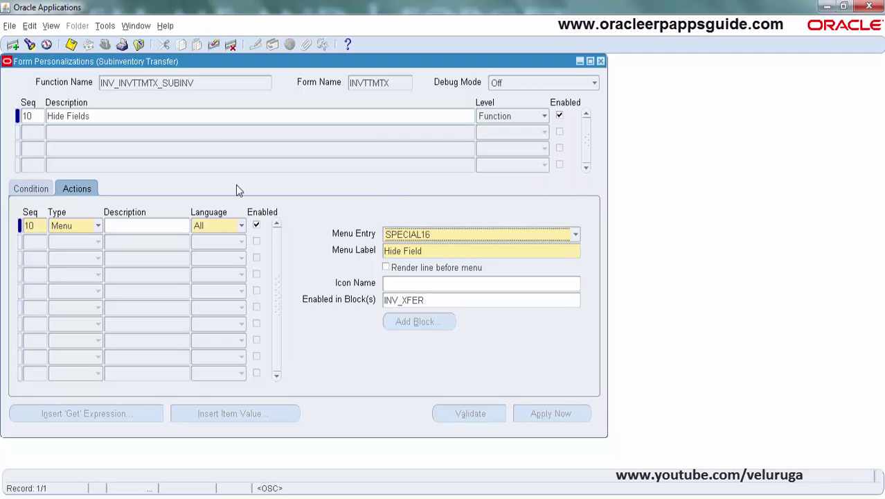
{"action": "left_click", "coordinate": [71, 44]}
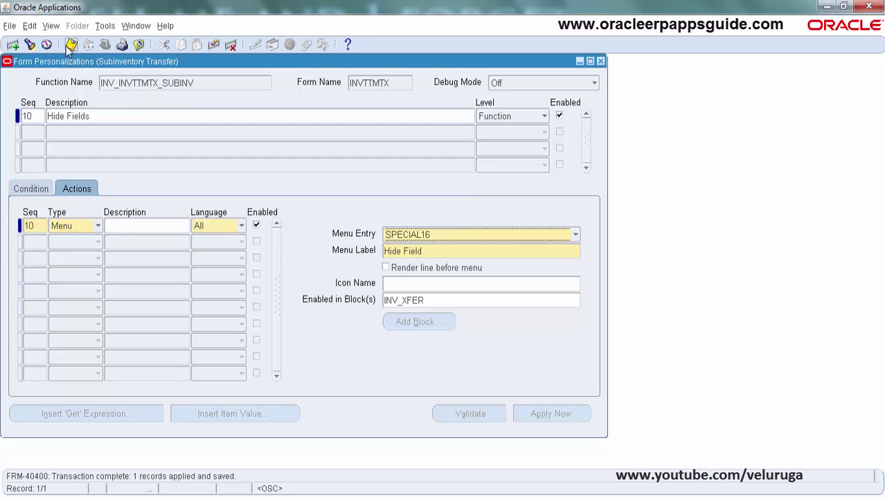
Step: Reopen Subinventory Transfers and find Hide Field now under the Reports menu
{"action": "left_click", "coordinate": [600, 61]}
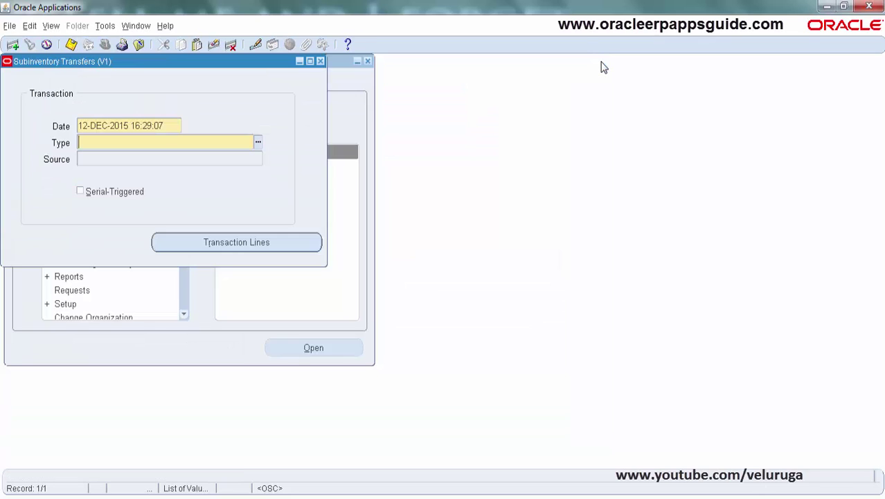
{"action": "left_click", "coordinate": [320, 62]}
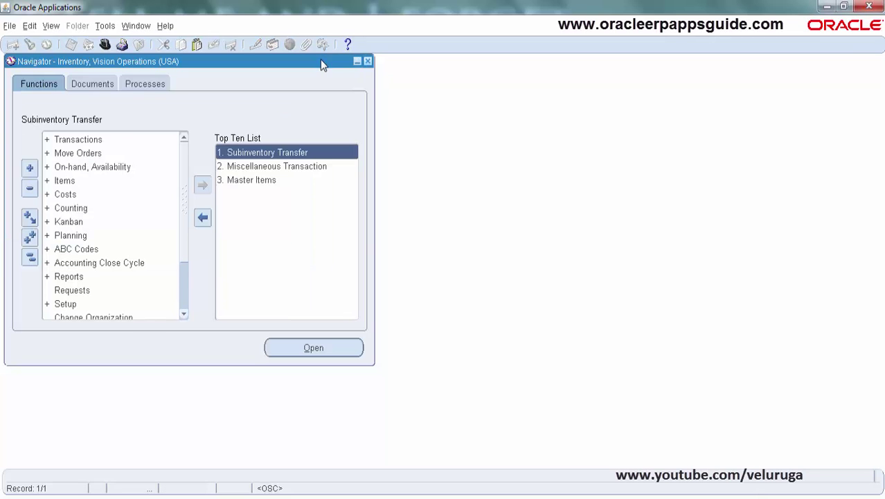
{"action": "double_click", "coordinate": [277, 153]}
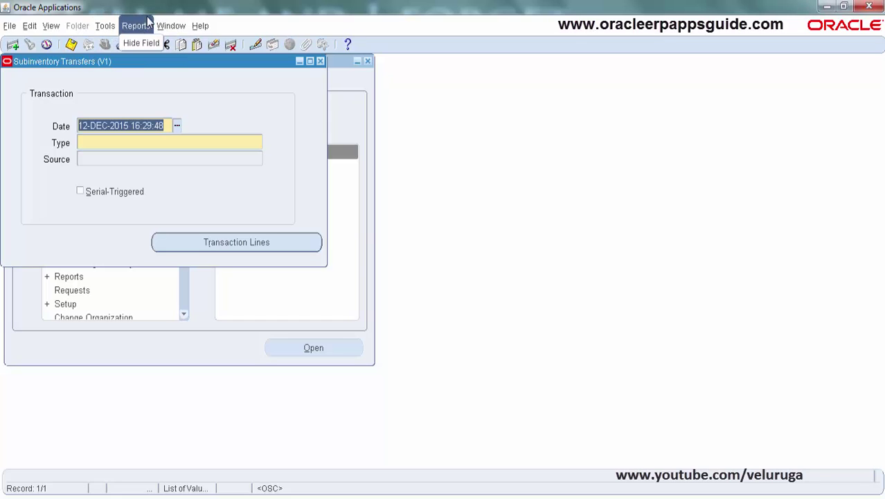
{"action": "left_click", "coordinate": [148, 25]}
{"action": "left_click", "coordinate": [200, 26]}
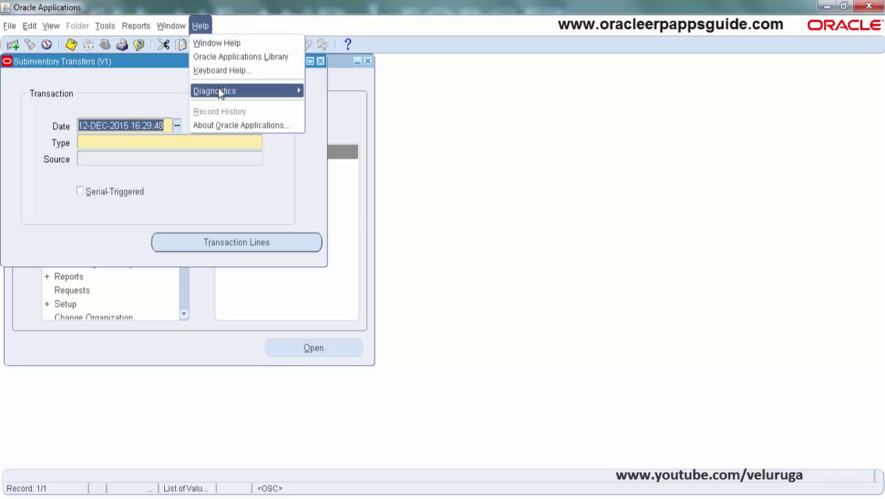
Step: Move the Hide Field menu entry to SPECIAL31 and save the personalization
{"action": "mouse_move", "coordinate": [330, 202]}
{"action": "left_click", "coordinate": [454, 260]}
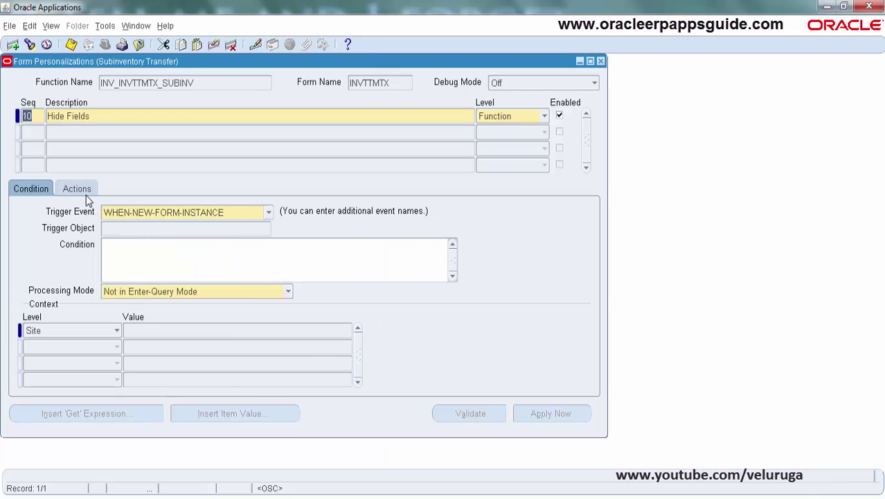
{"action": "left_click", "coordinate": [84, 193]}
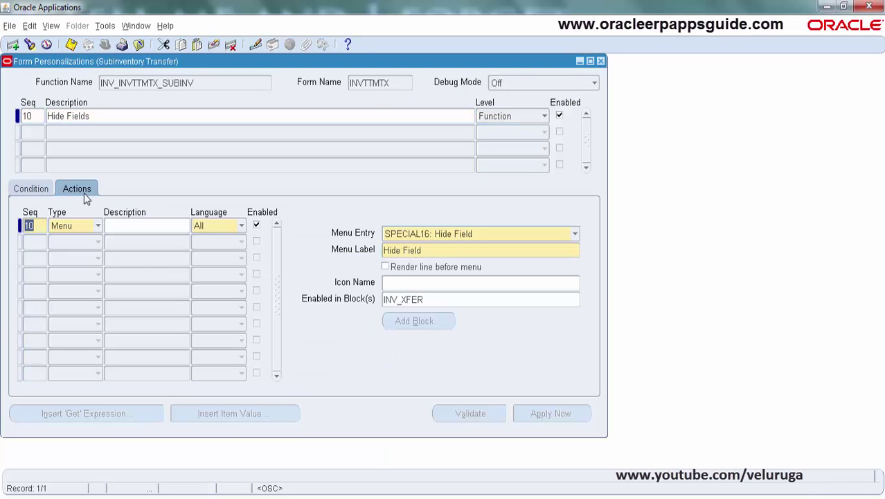
{"action": "left_click", "coordinate": [442, 239]}
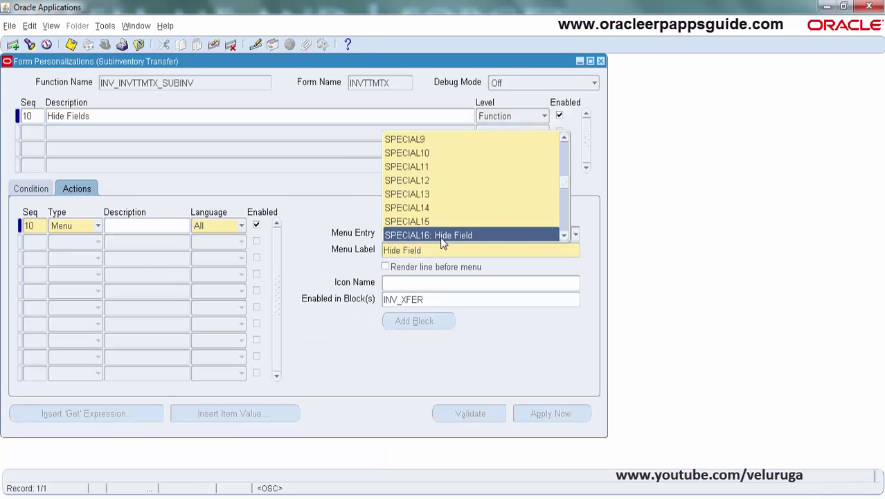
{"action": "left_click", "coordinate": [567, 211]}
{"action": "left_click", "coordinate": [567, 210]}
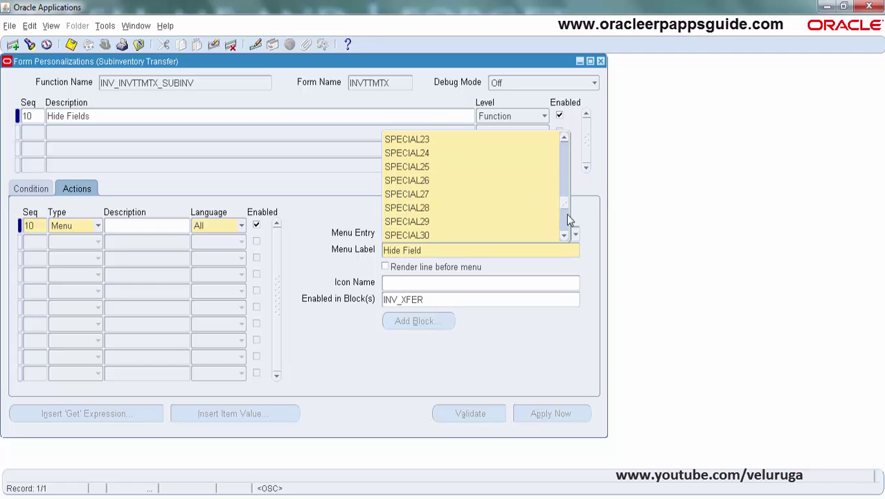
{"action": "left_click", "coordinate": [566, 217]}
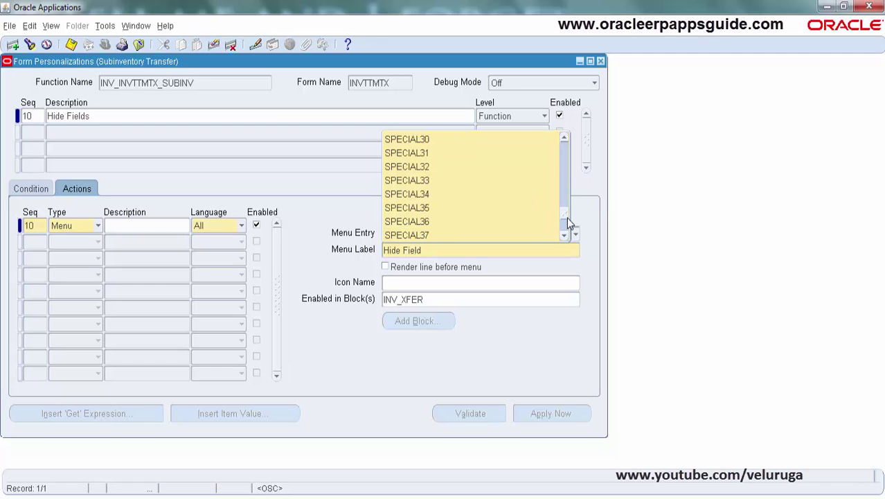
{"action": "left_click", "coordinate": [473, 162]}
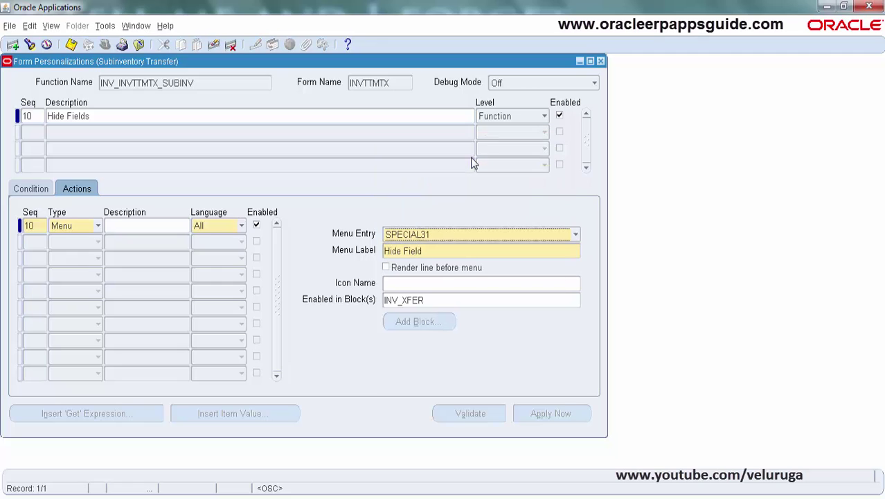
{"action": "left_click", "coordinate": [71, 44]}
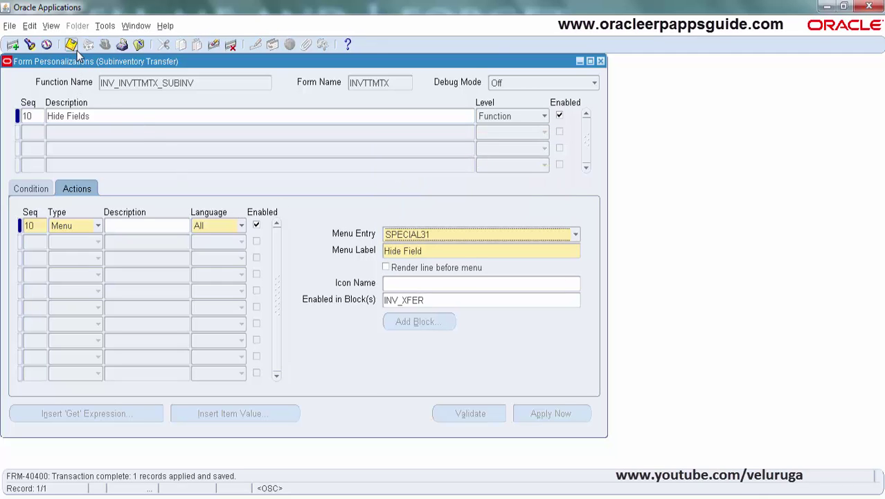
Step: Close the personalization window and Subinventory Transfers form, then reopen Subinventory Transfers from the Top Ten List
{"action": "left_click", "coordinate": [601, 61]}
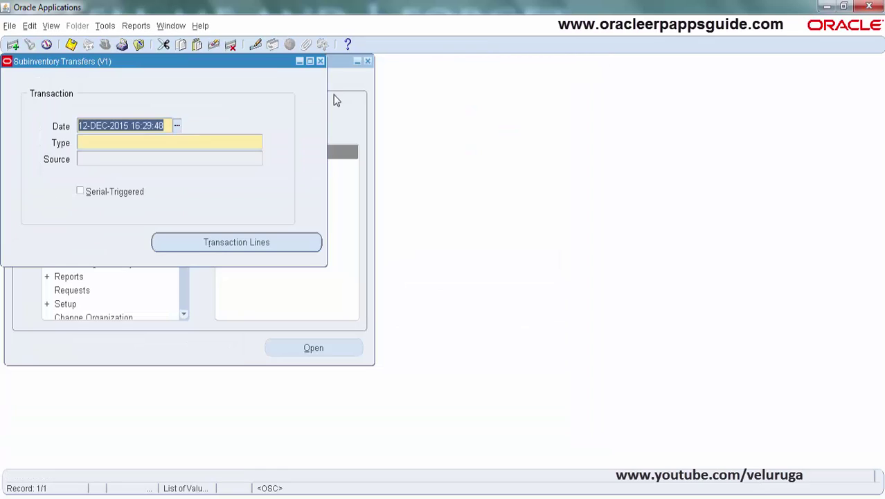
{"action": "left_click", "coordinate": [320, 61]}
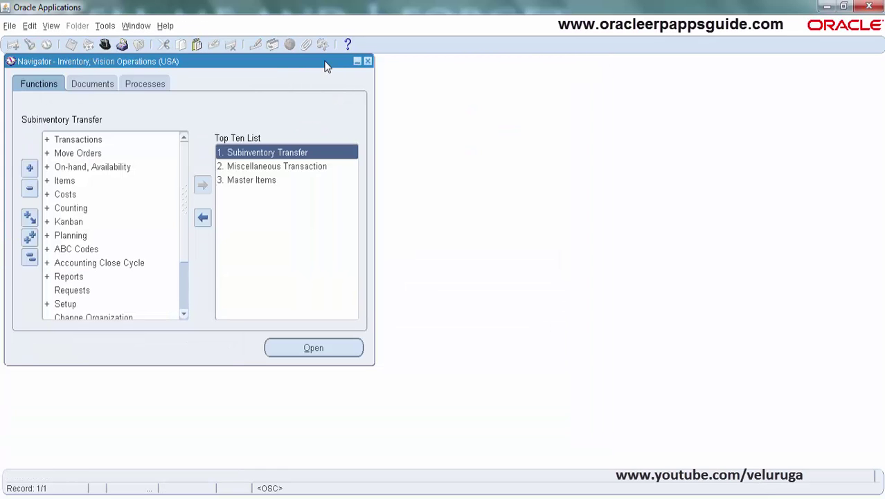
{"action": "double_click", "coordinate": [277, 154]}
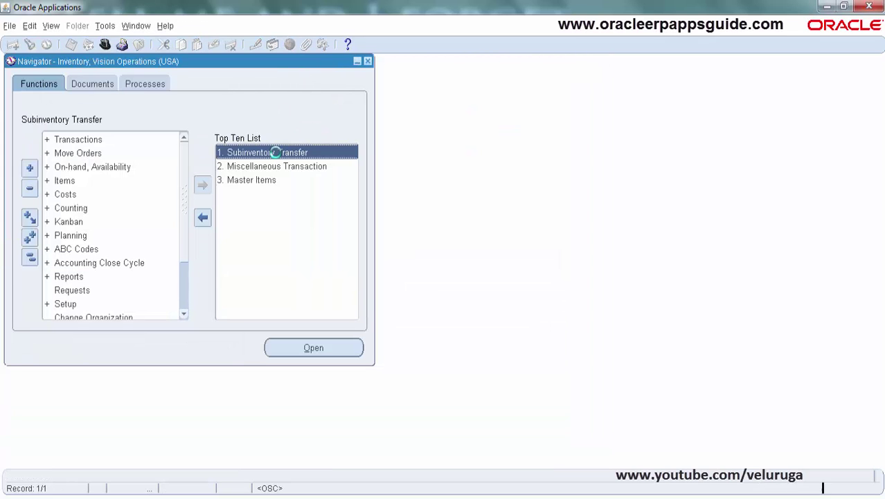